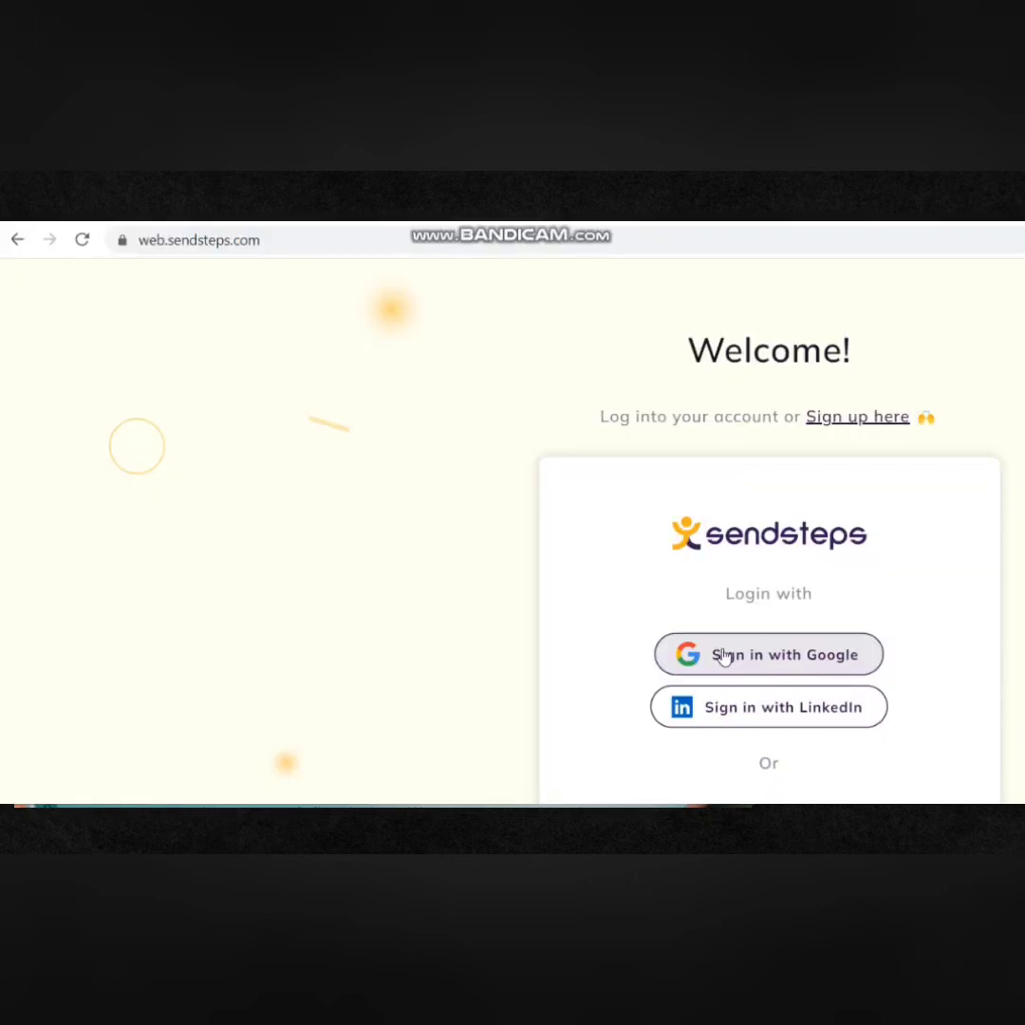
Sign in to Sendsteps.ai with a Google account to reach the dashboard.
scroll(723, 654, down, 2)
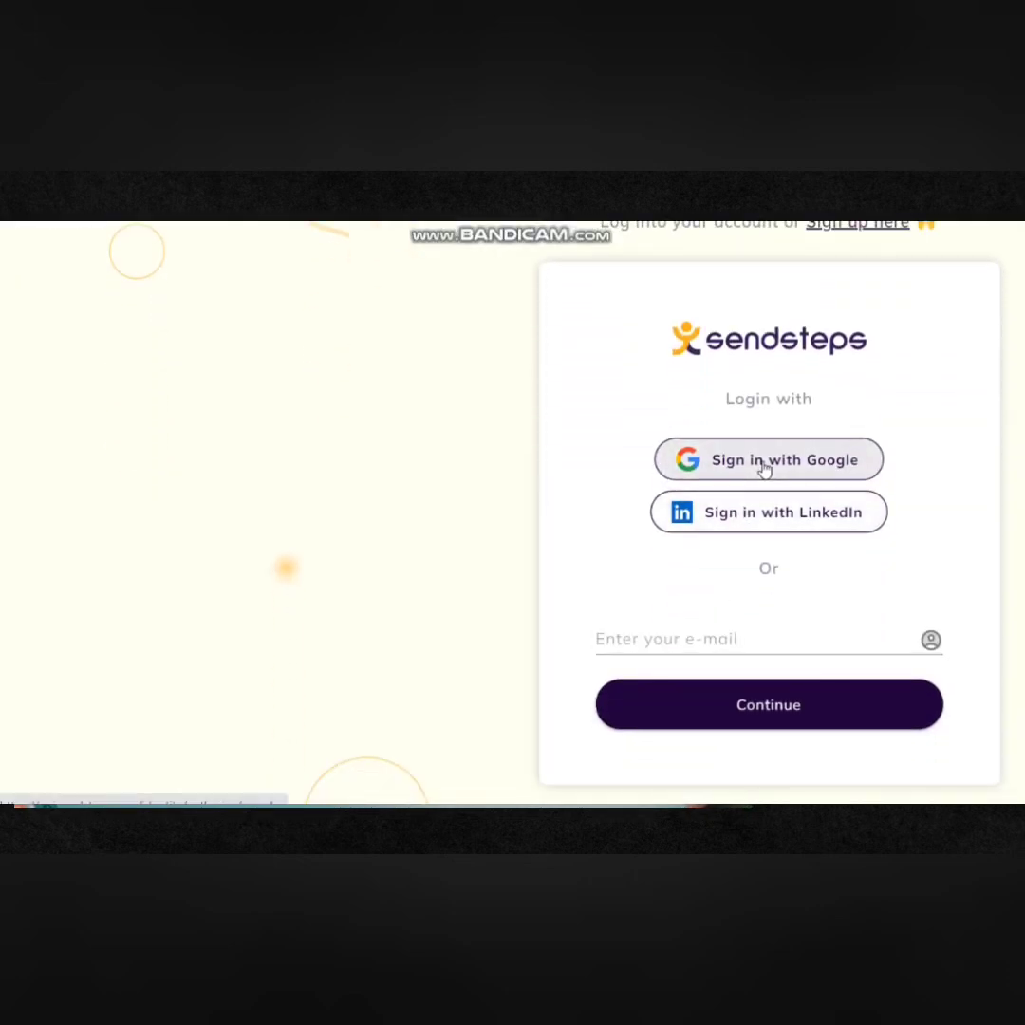
click(765, 470)
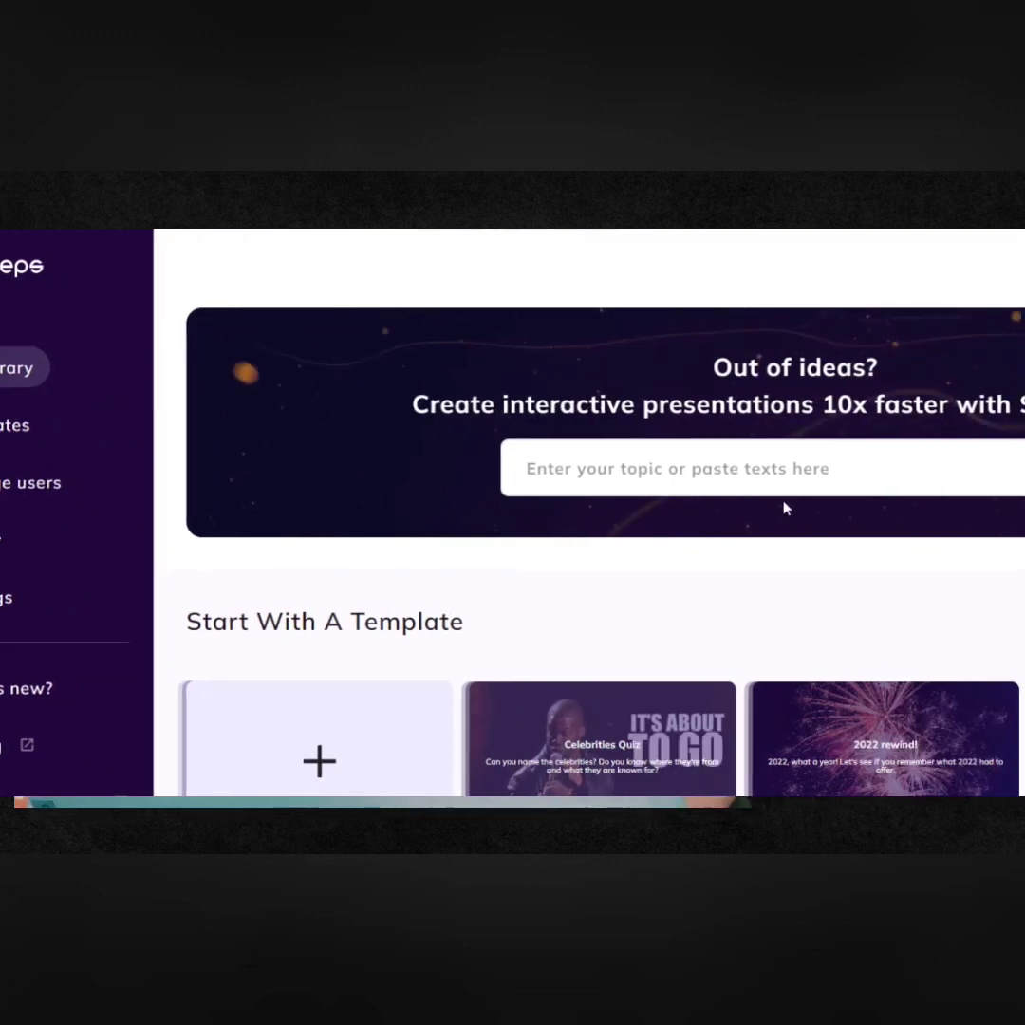
Enter 'AI with real time application' as the presentation topic and submit it.
click(749, 477)
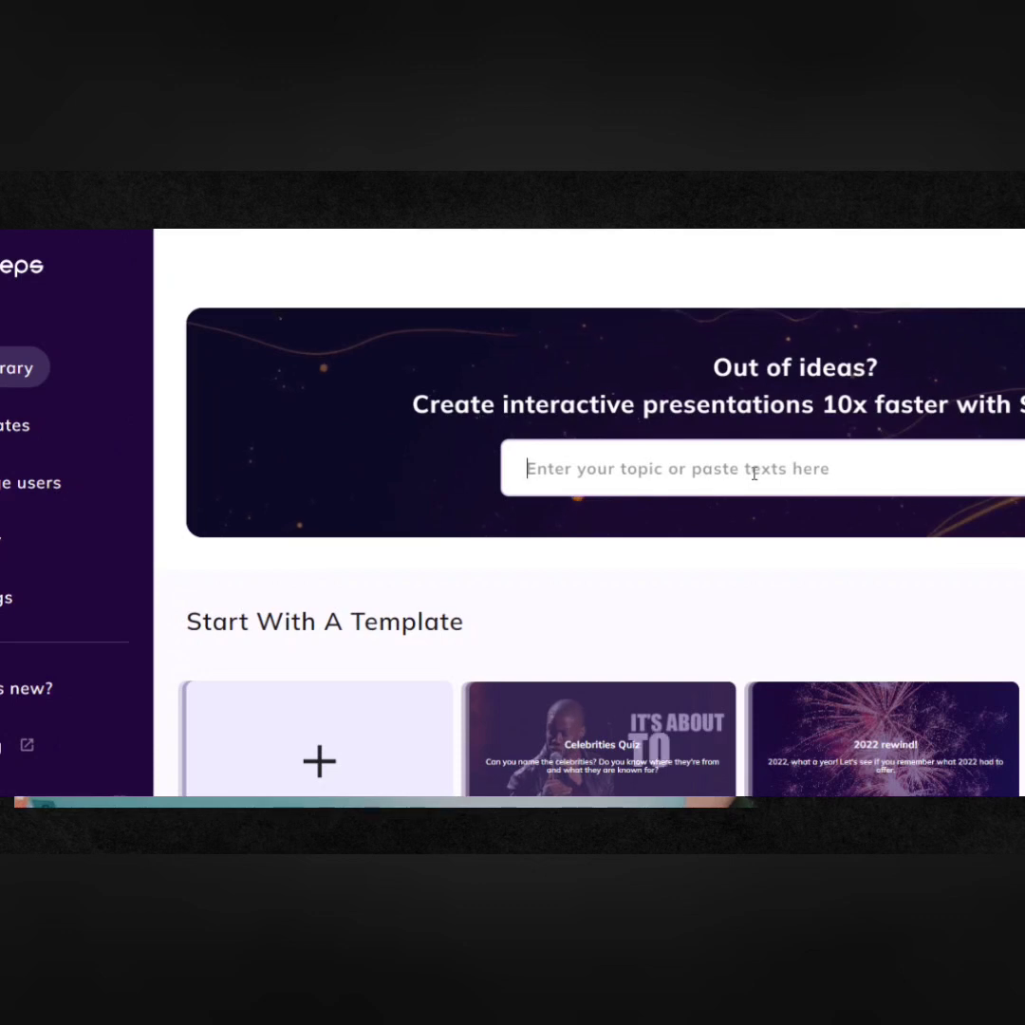
text(AI)
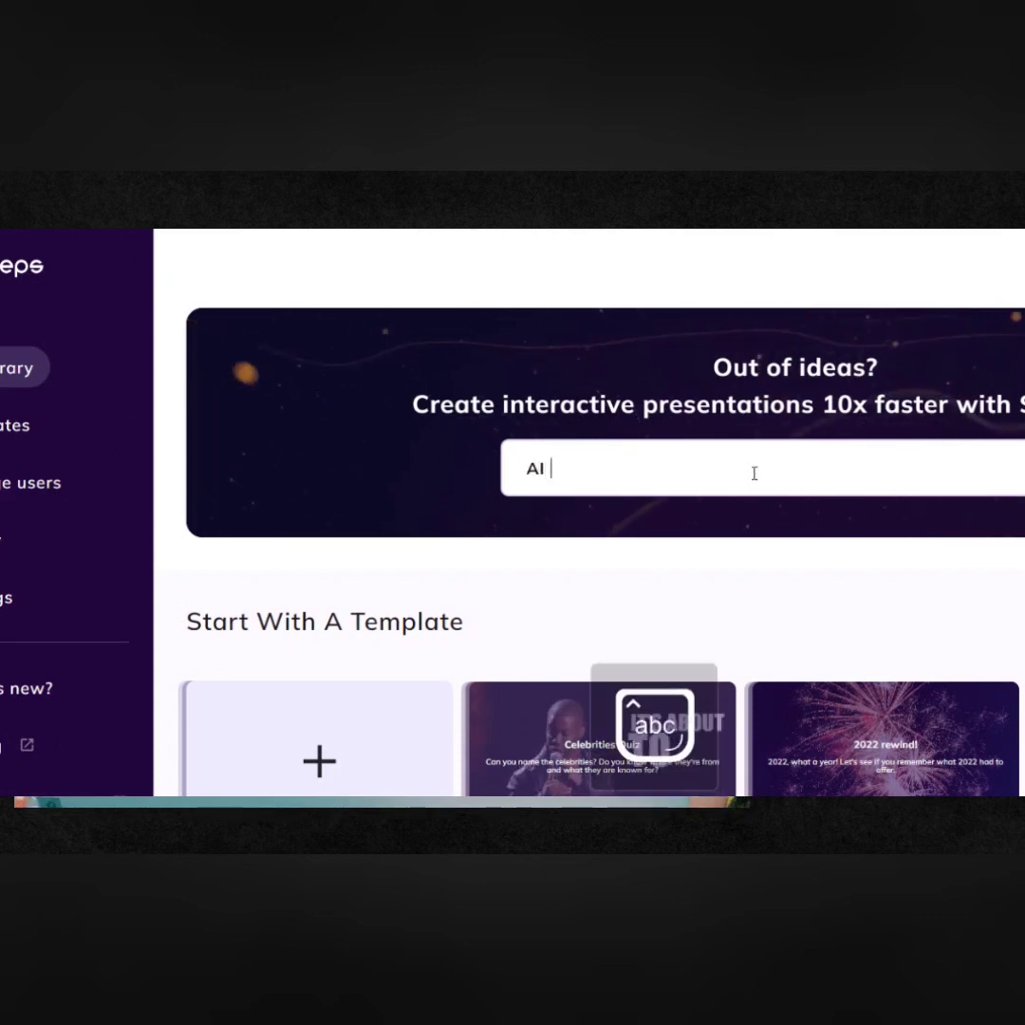
text( wi)
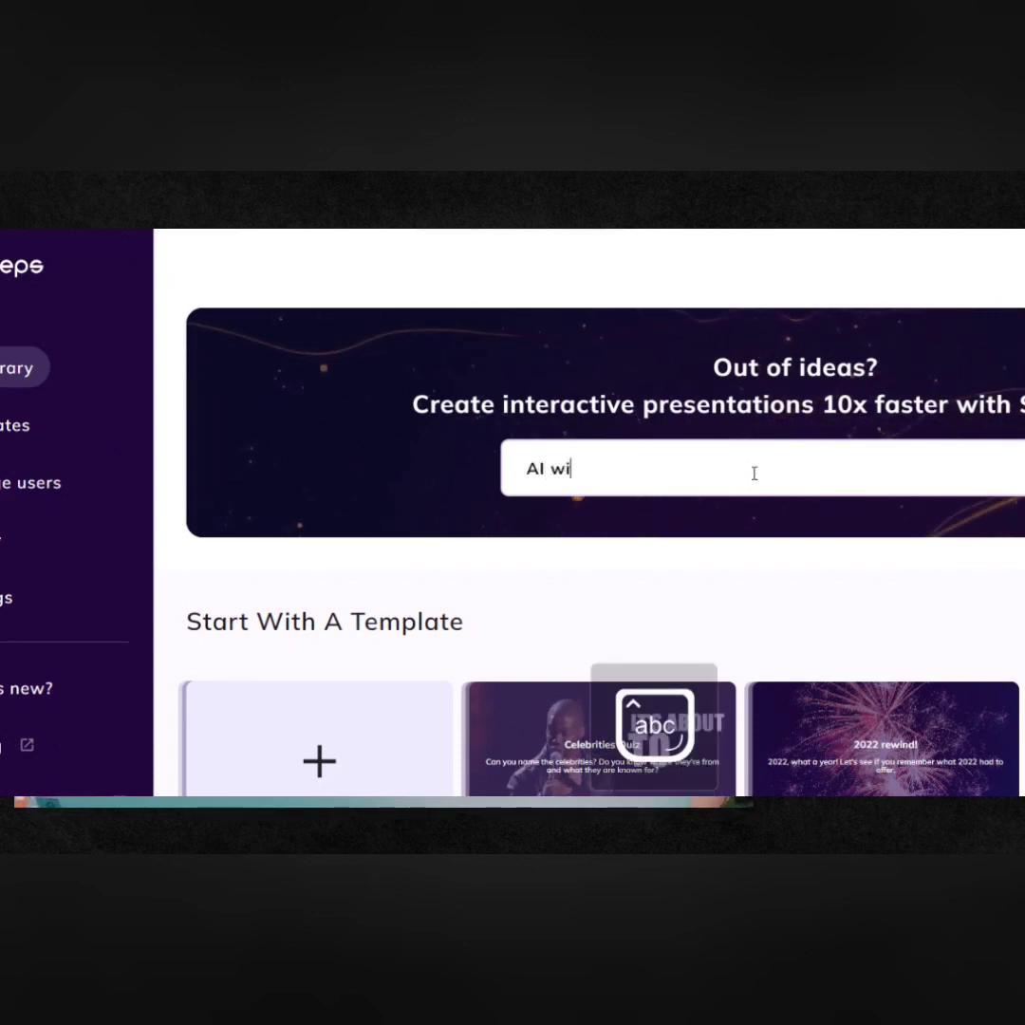
text(th real )
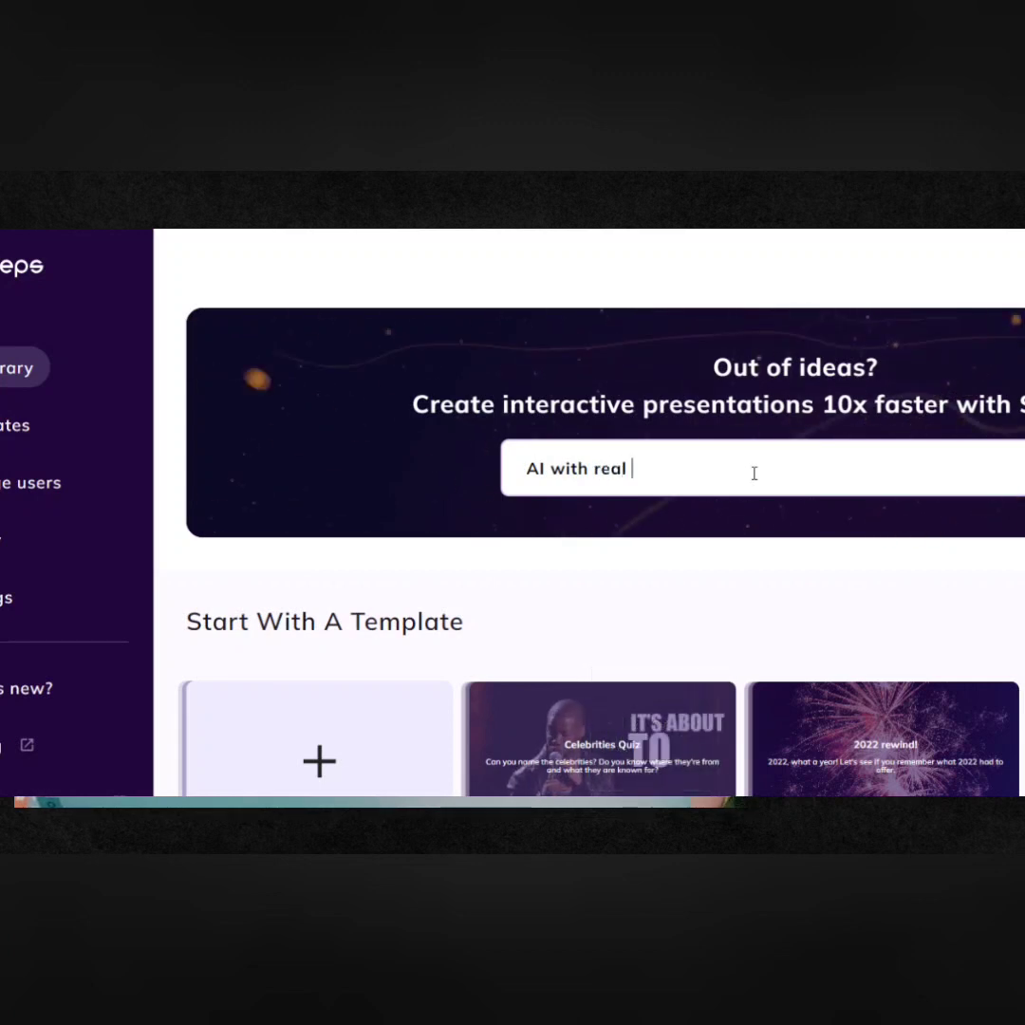
text(time)
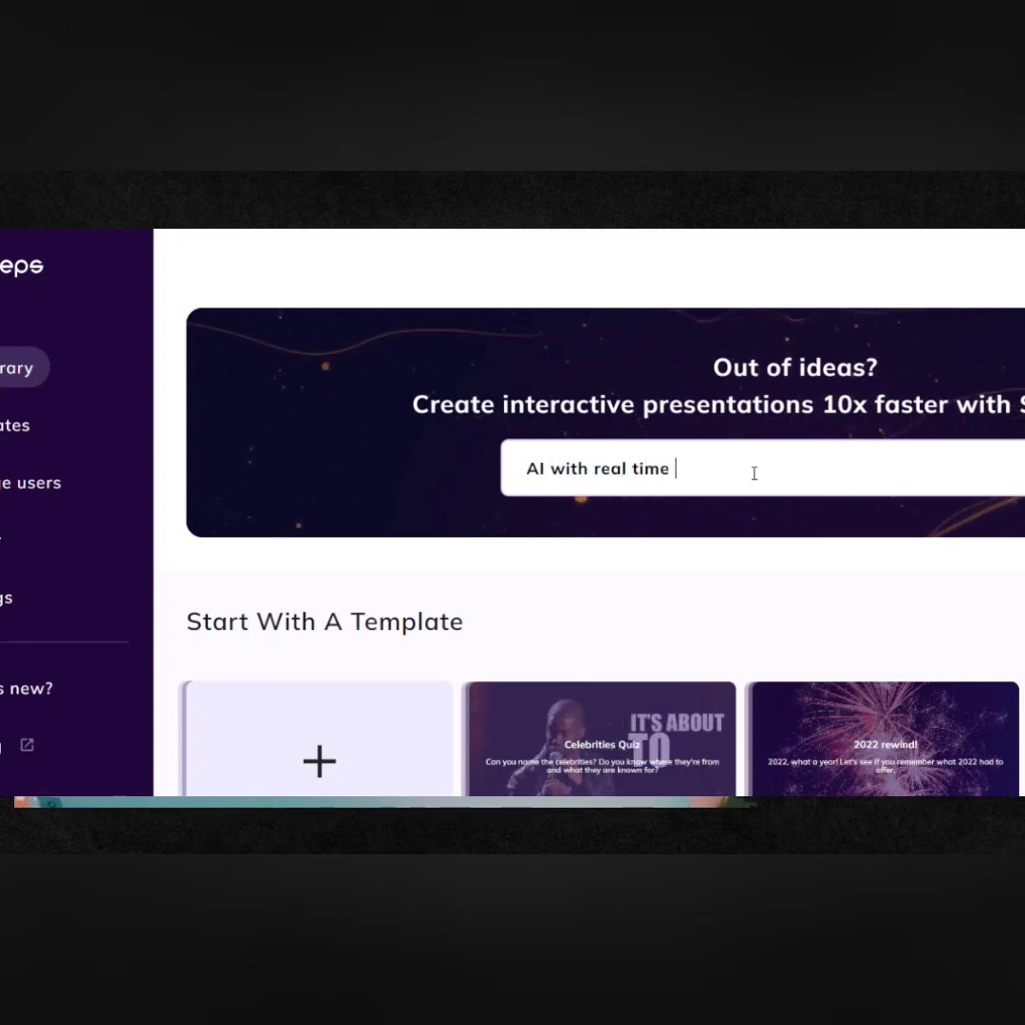
text( applicati)
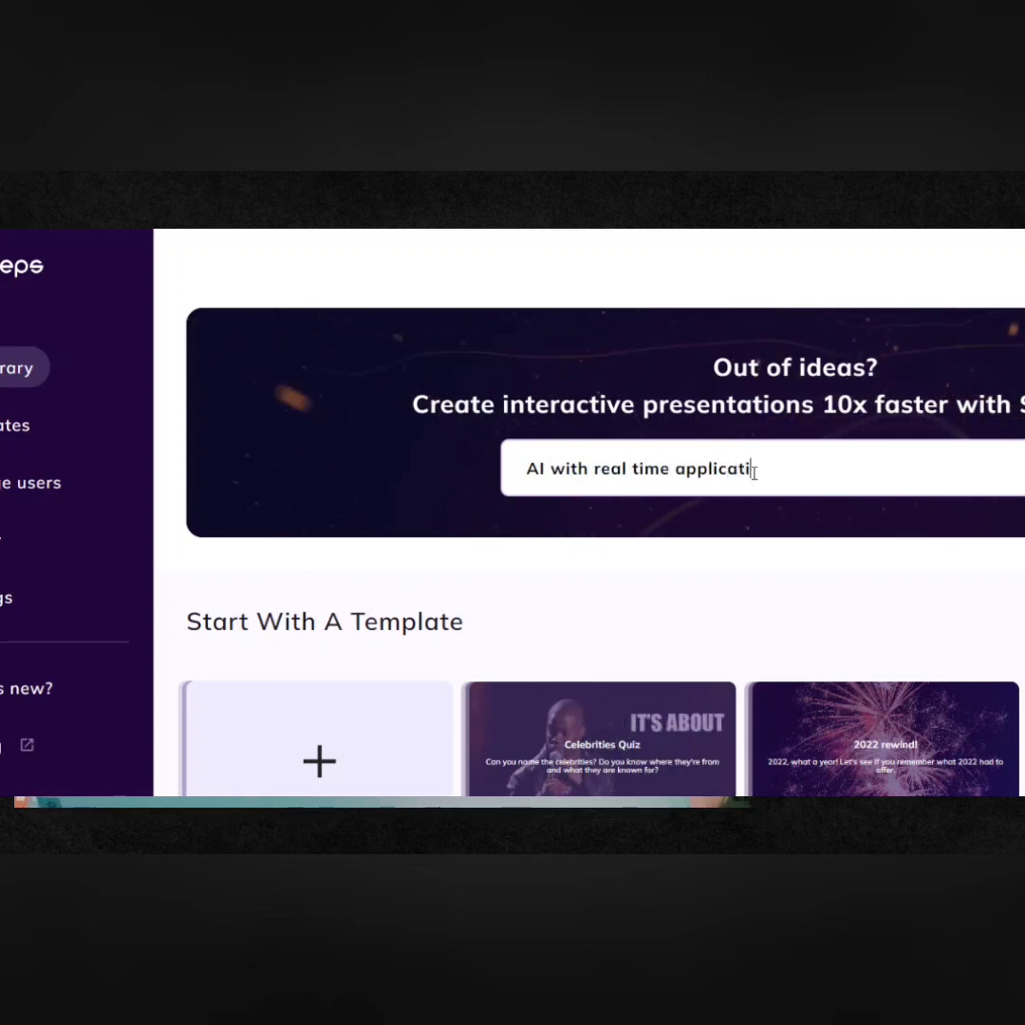
text(on)
key(Return)
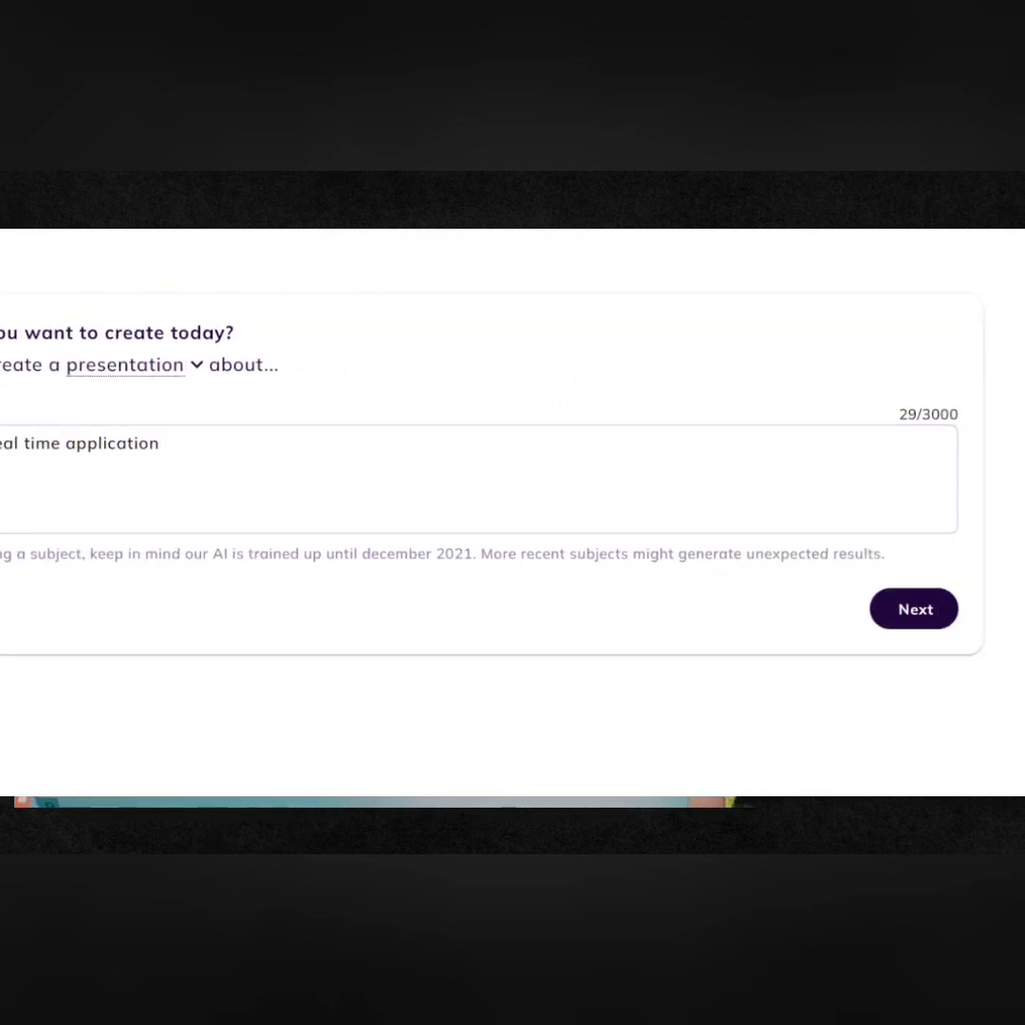
Accept the topic and keep English as the language to get title suggestions.
click(916, 613)
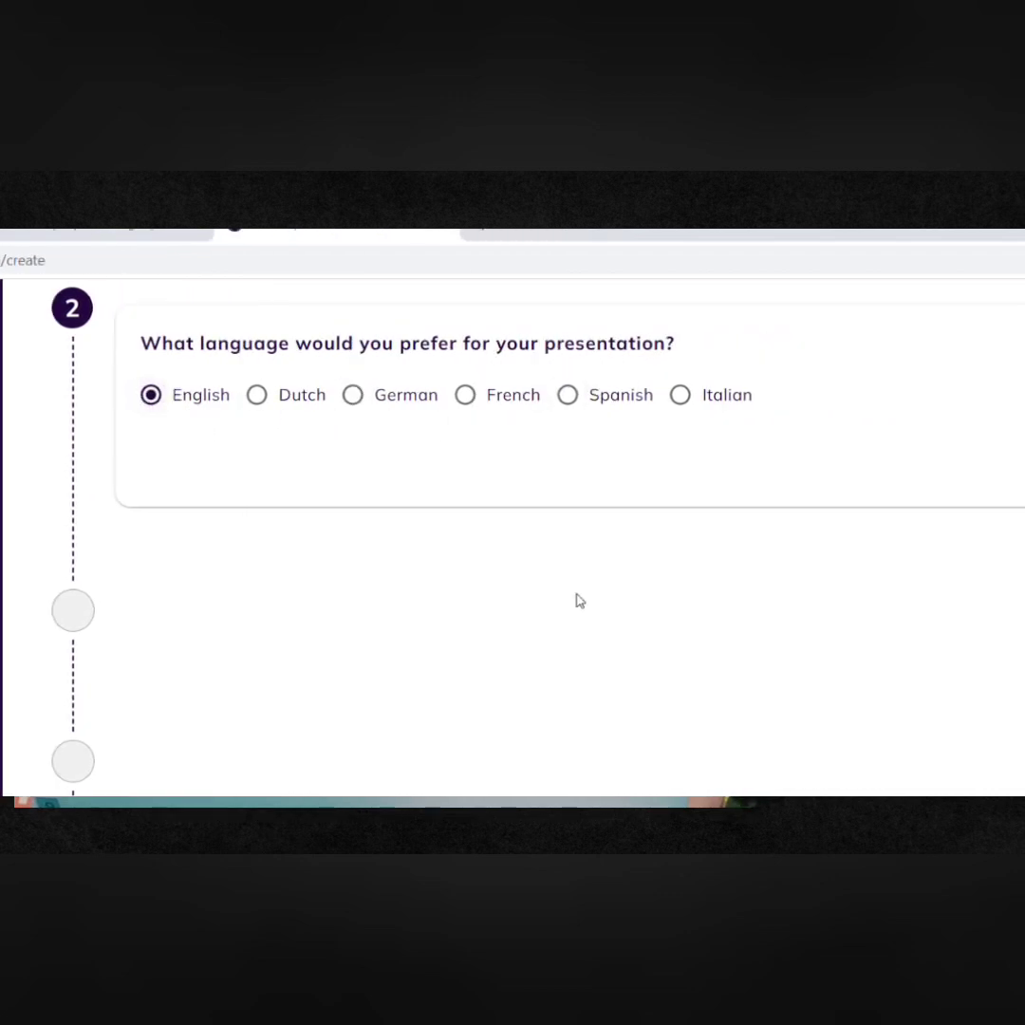
click(906, 462)
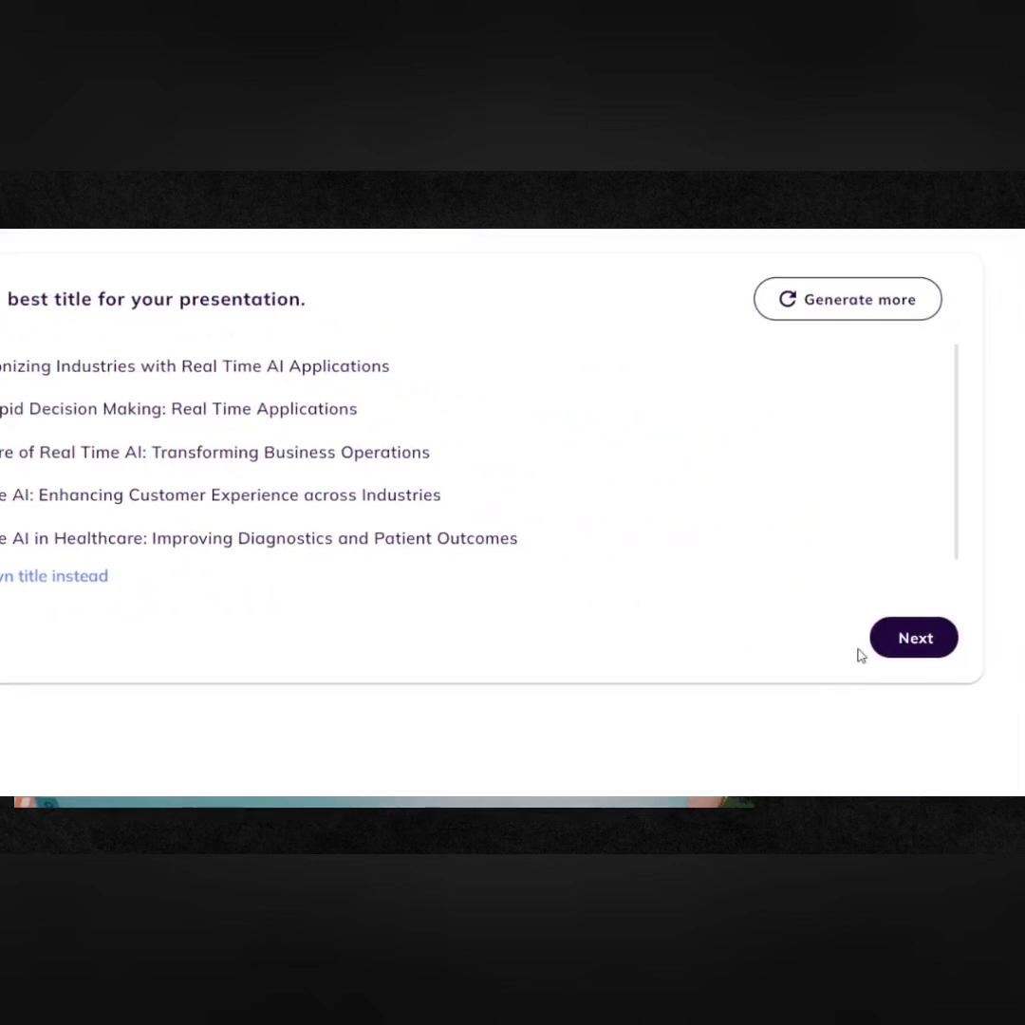
Pick 'The Future of Real Time AI: Transforming Business Operations', choose Detailed (15 slides), and generate.
click(892, 645)
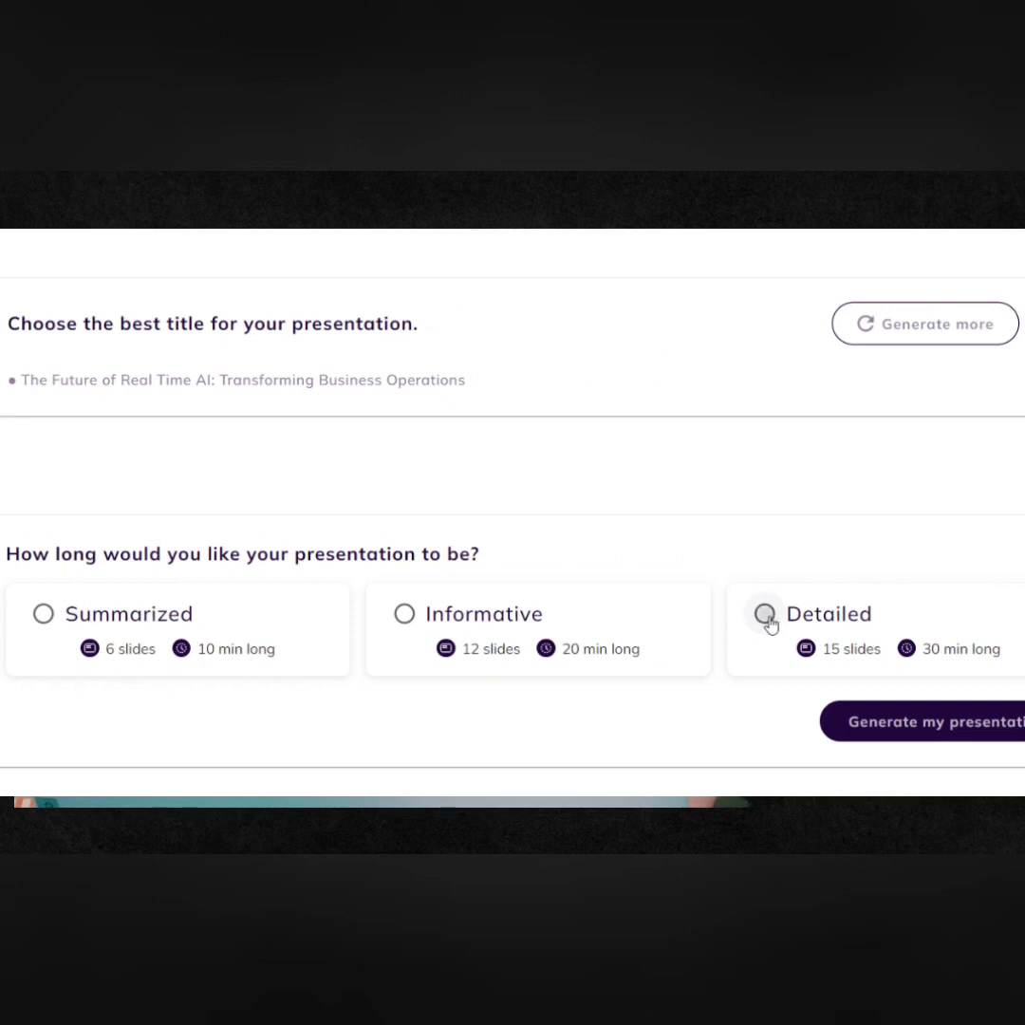
click(766, 617)
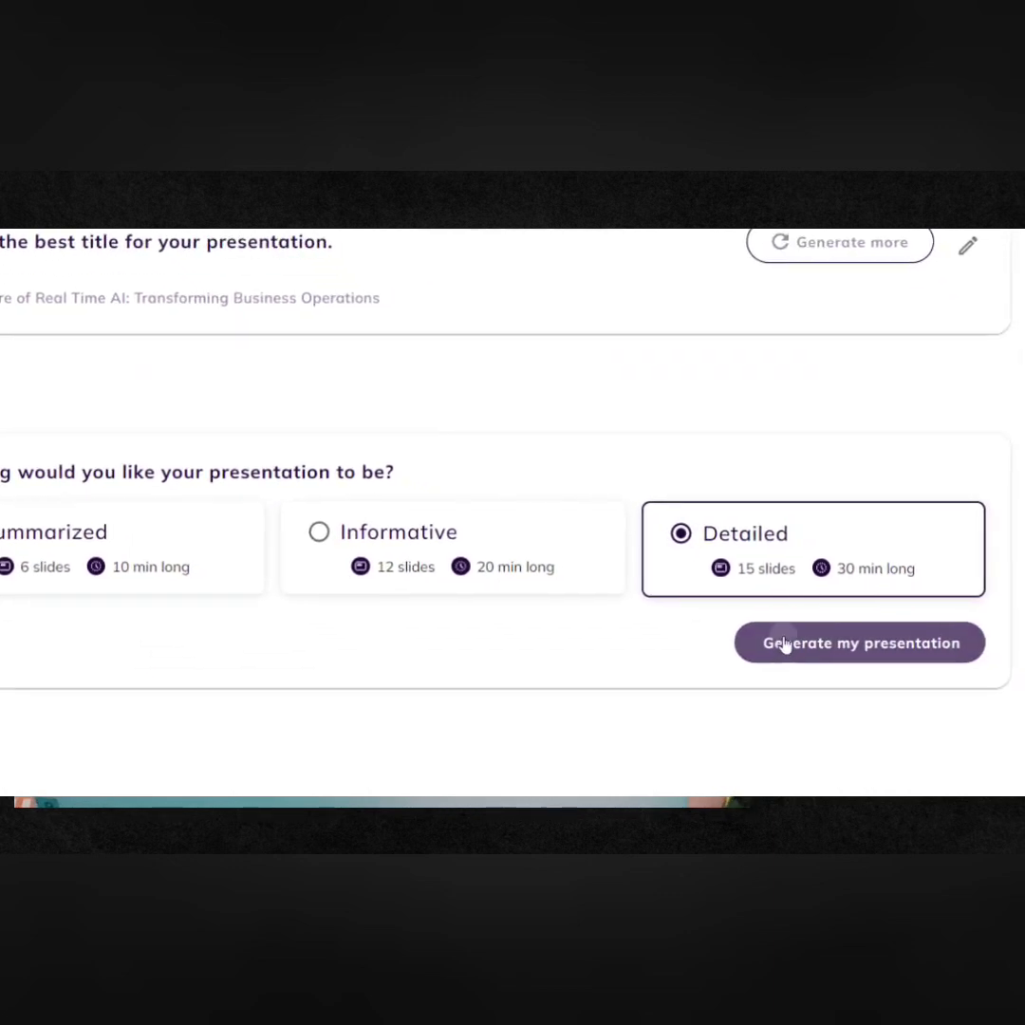
click(784, 645)
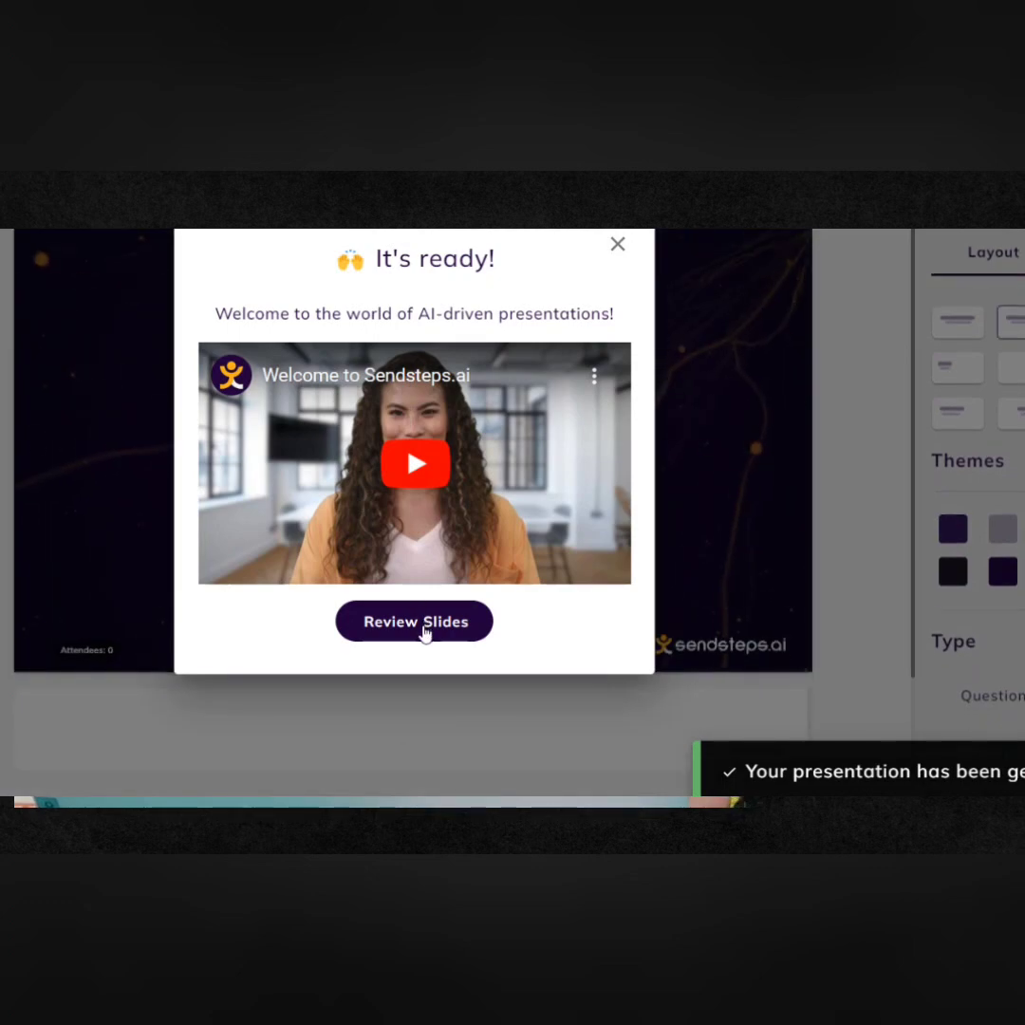
Go to the Outline slide (slide 2) and delete its chess-player photo.
click(424, 622)
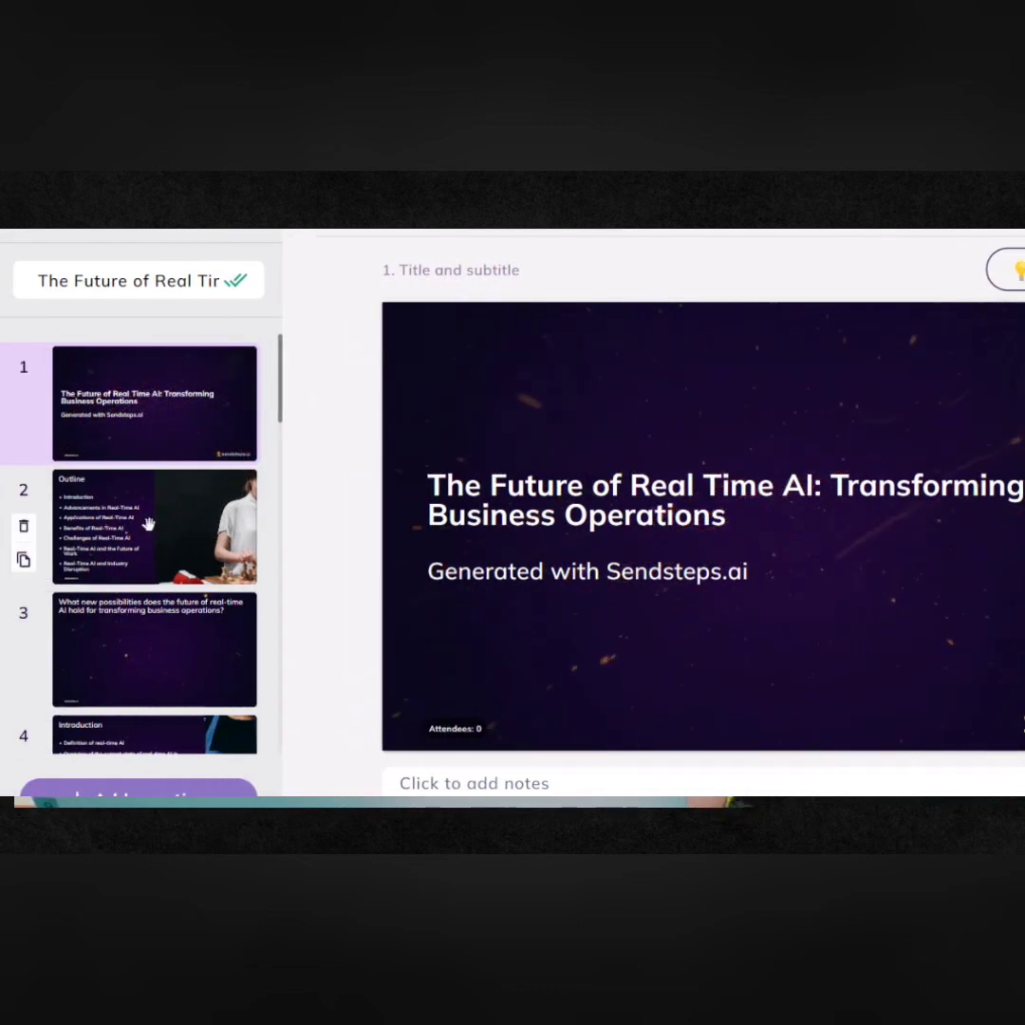
click(194, 530)
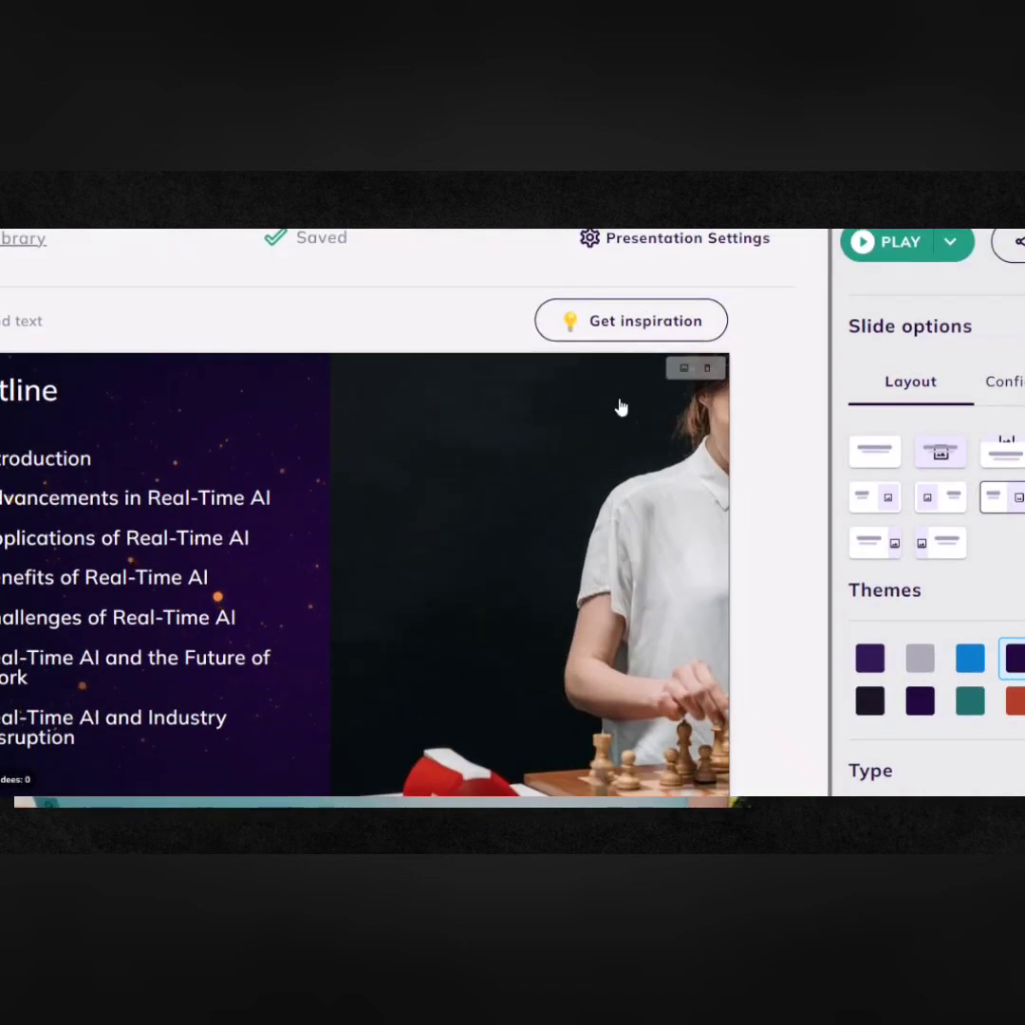
click(708, 371)
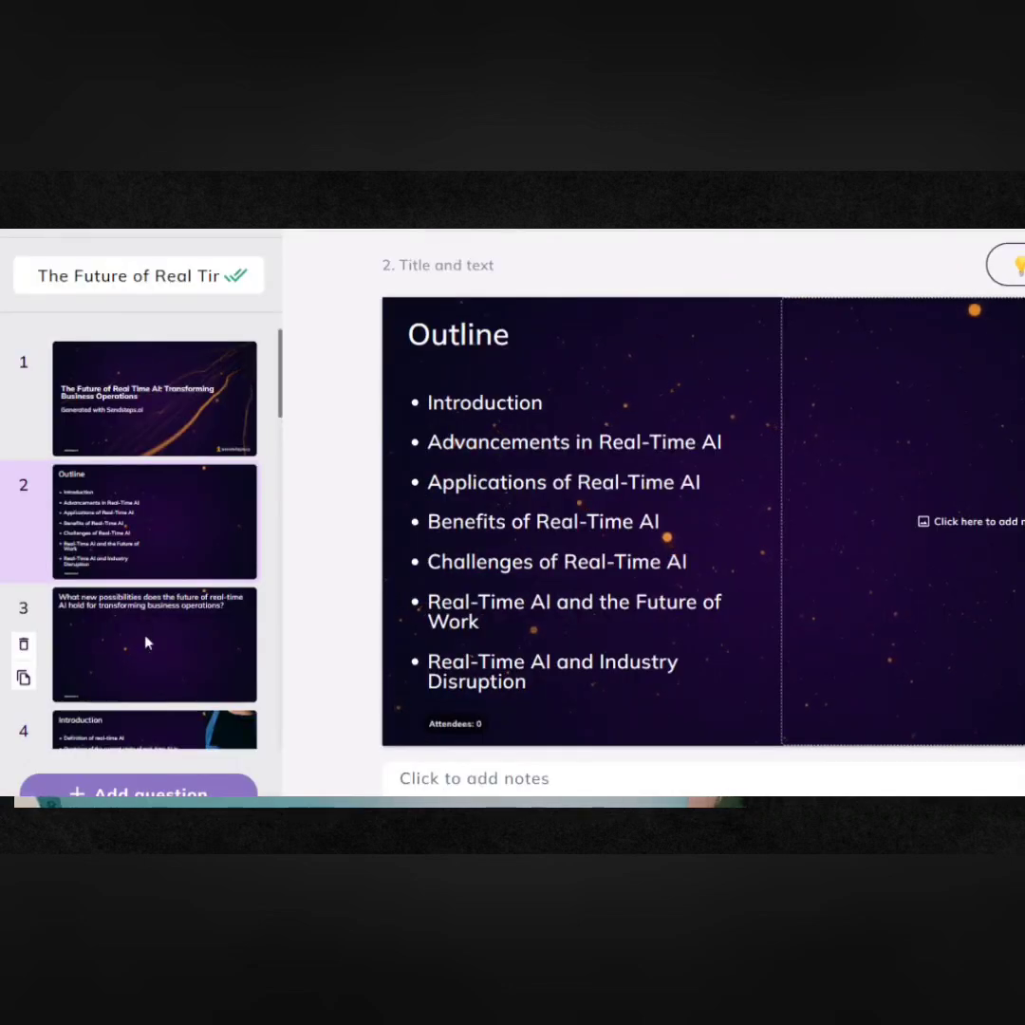
Delete the photo on slide 4, Introduction, then select slide 5, Advancements in Real-Time AI.
click(143, 634)
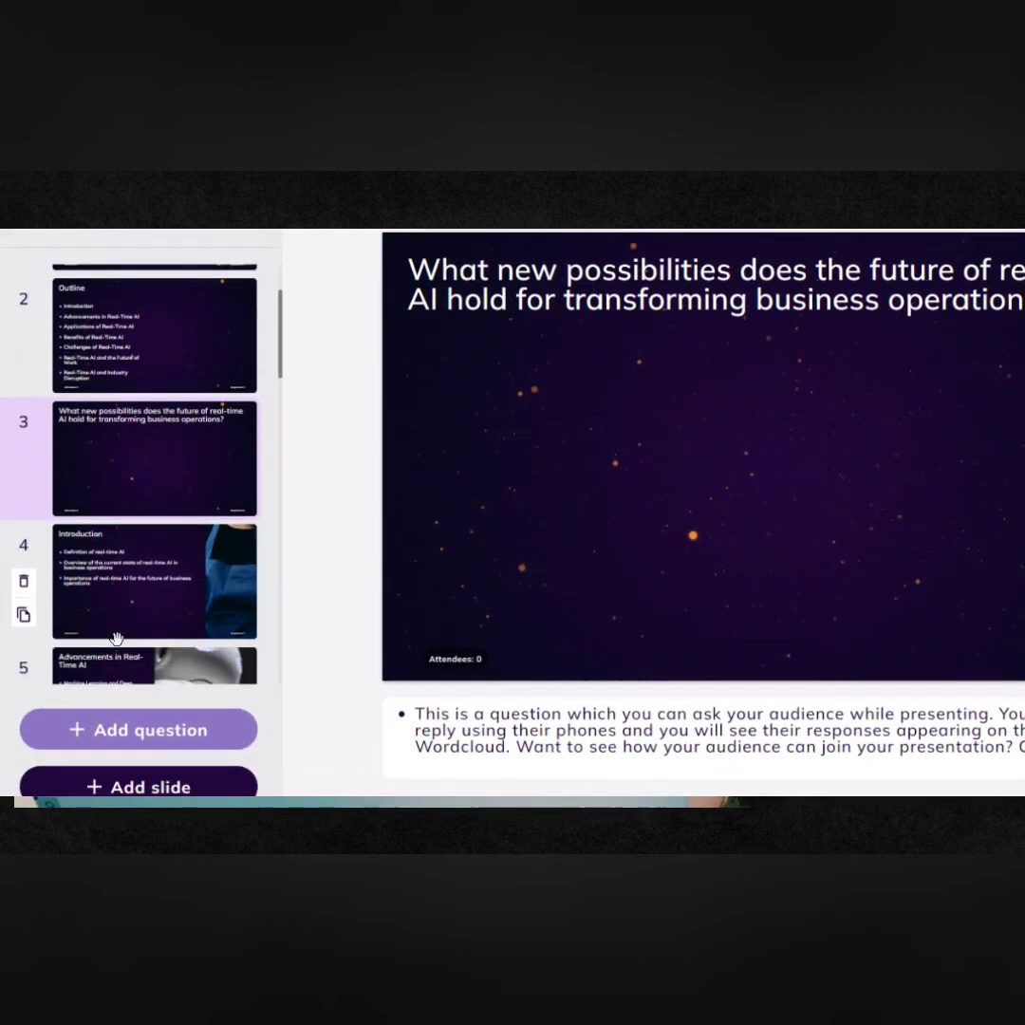
scroll(116, 638, down, 3)
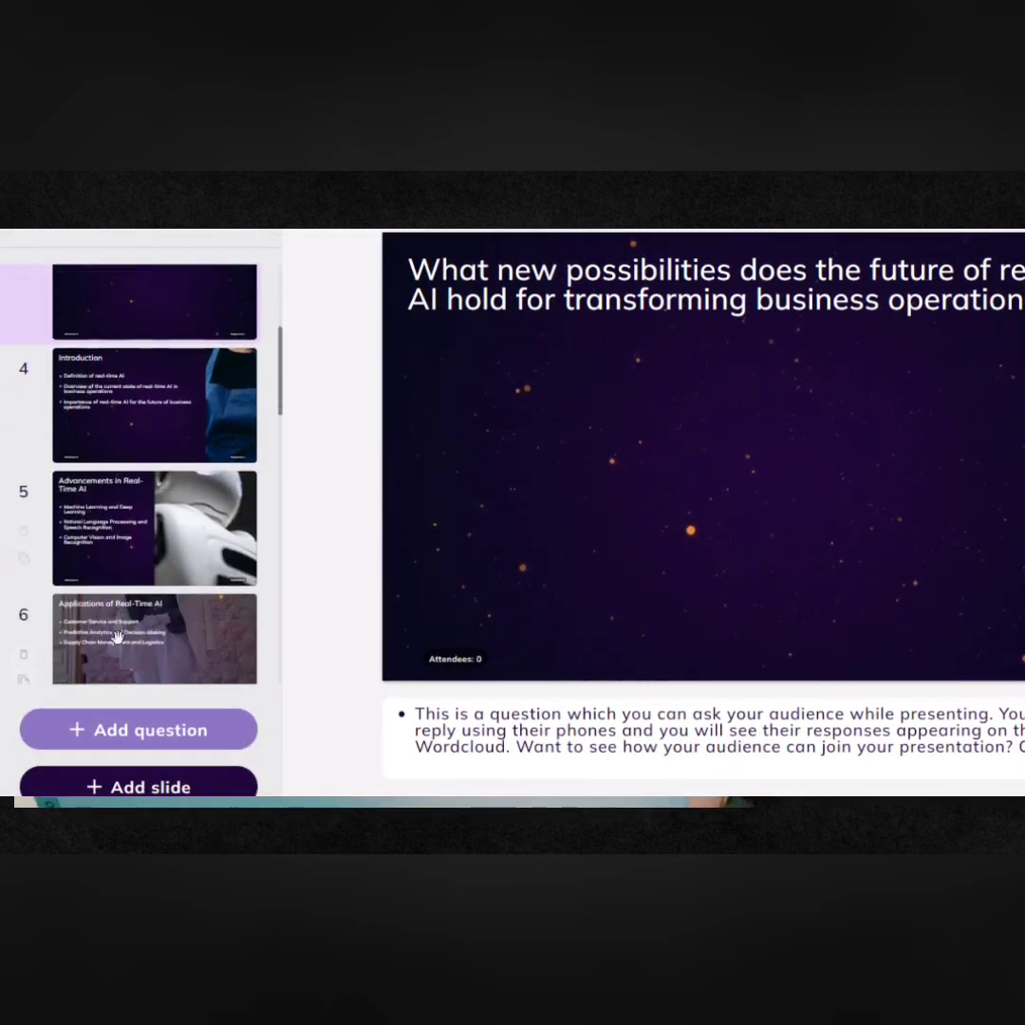
mouse_move(154, 416)
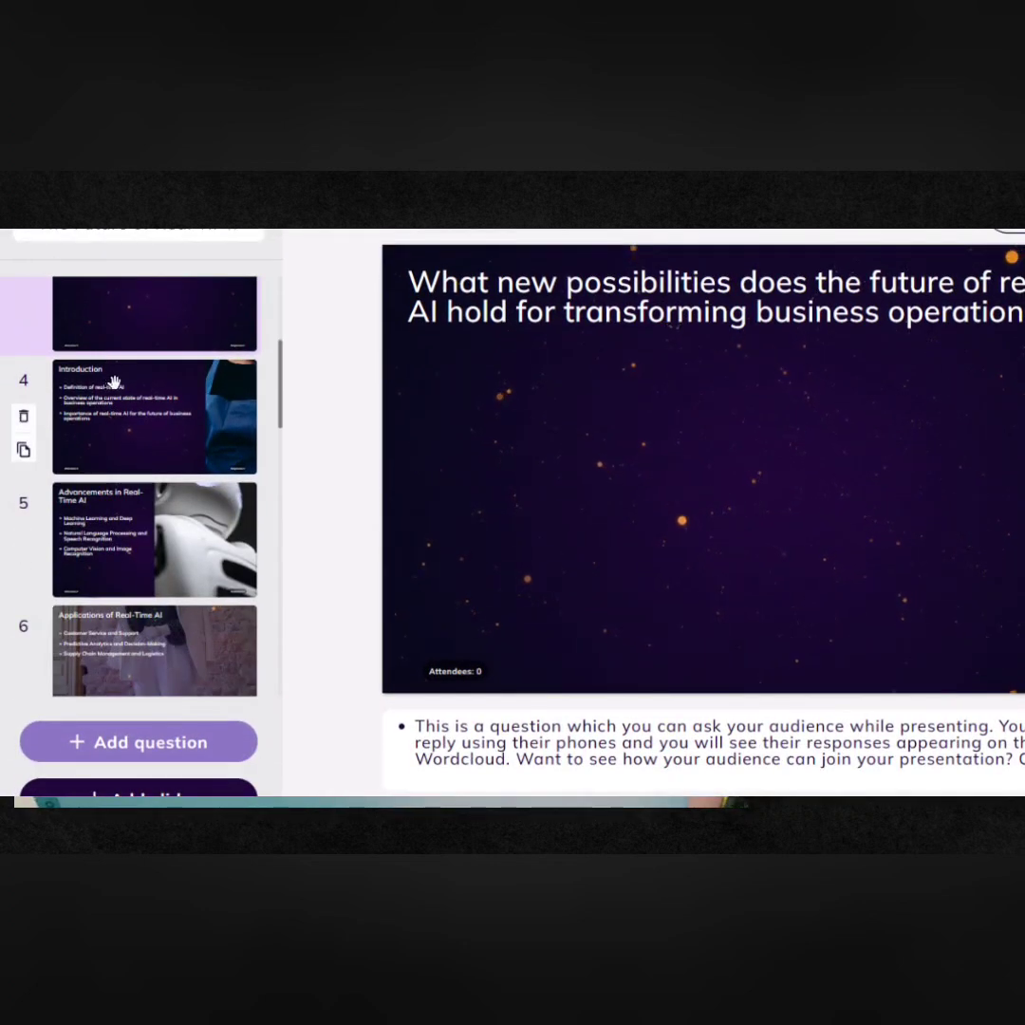
click(111, 381)
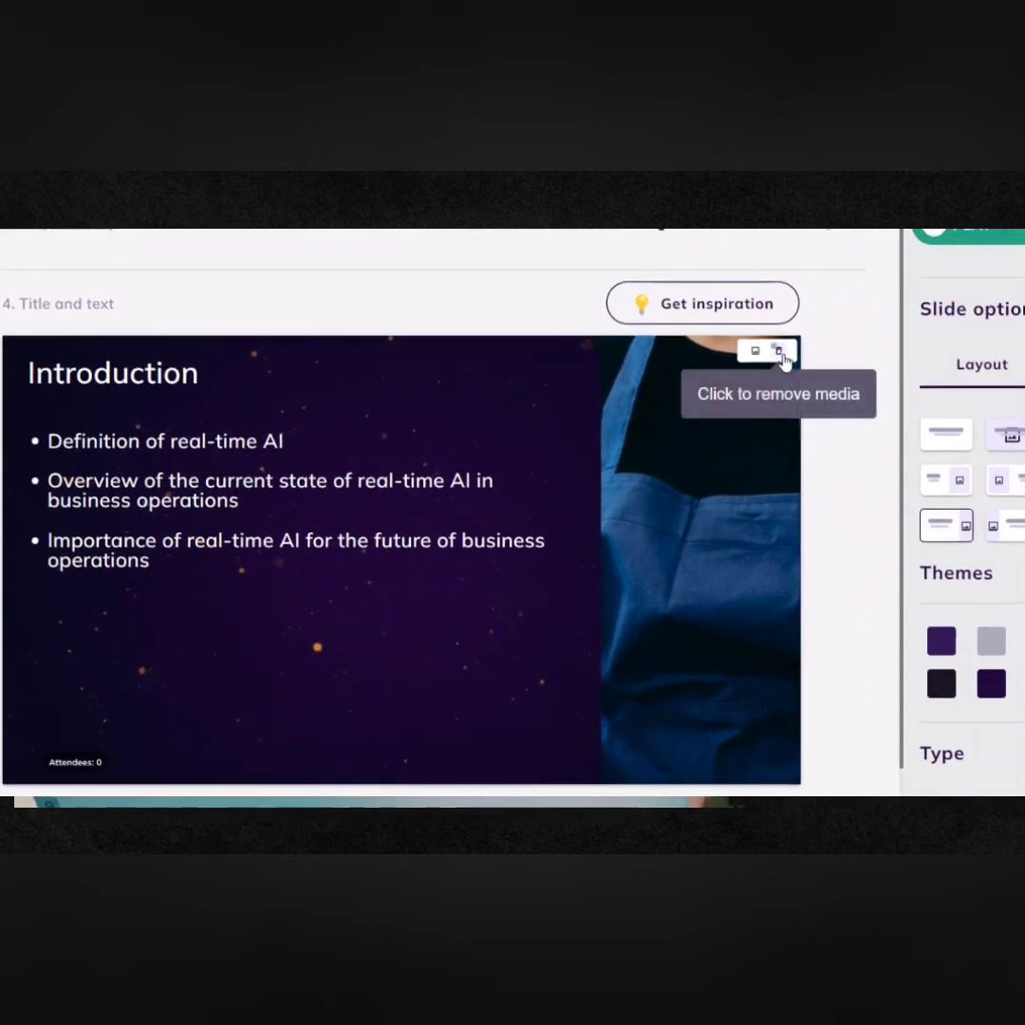
click(780, 351)
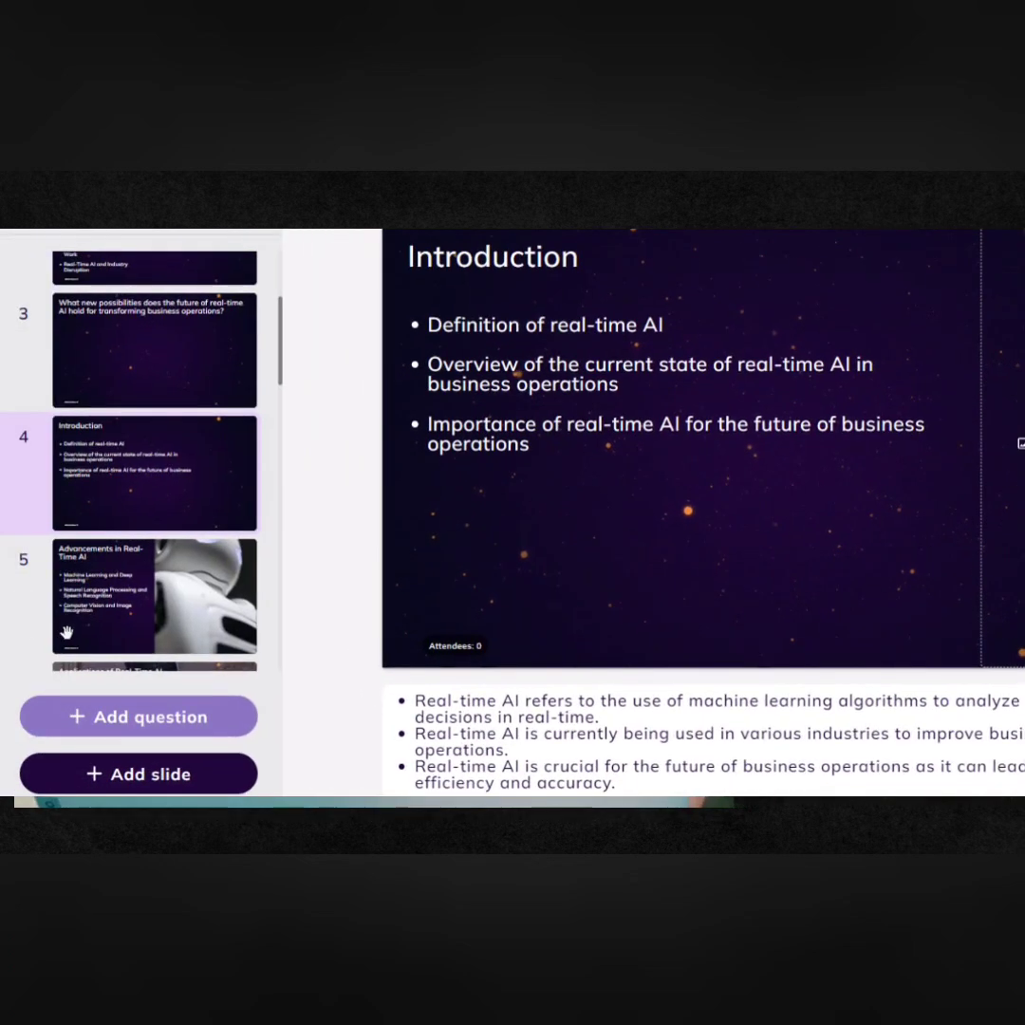
click(124, 608)
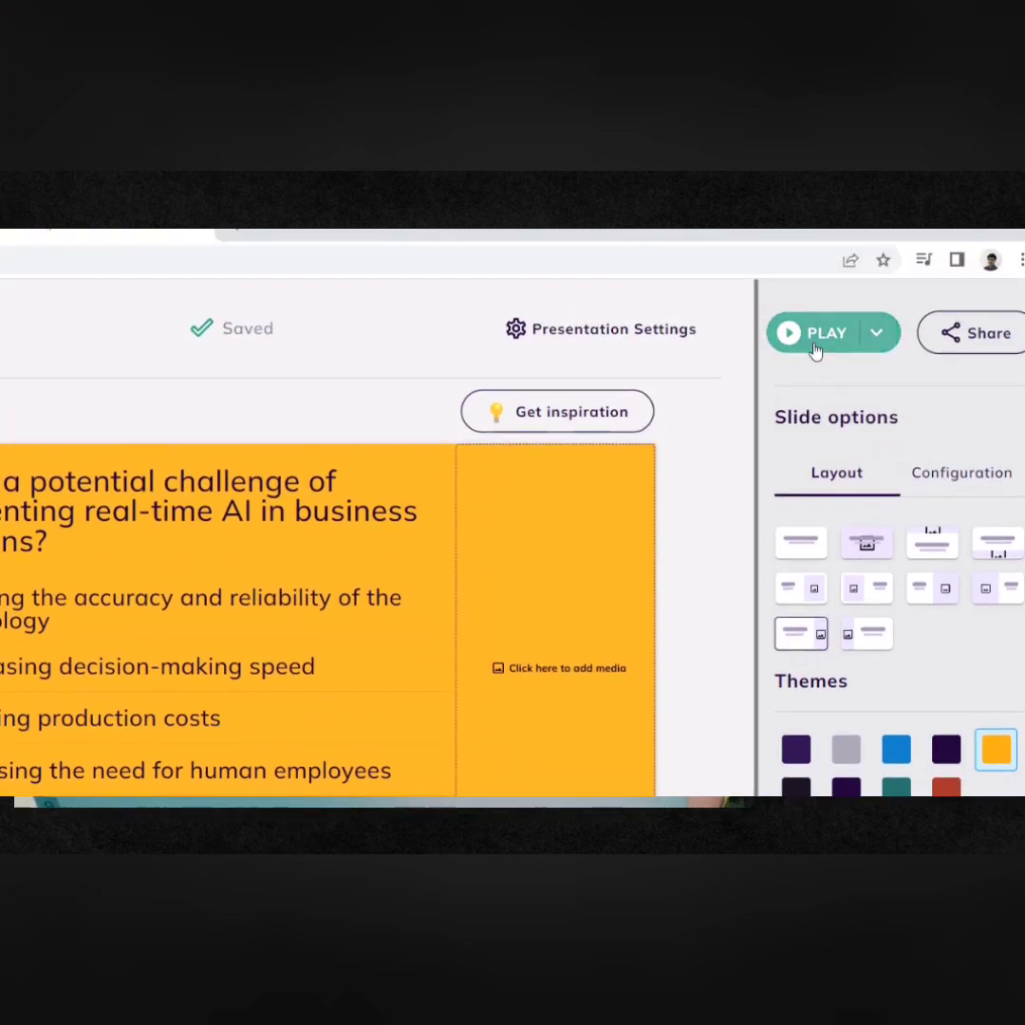
Play the presentation full screen from the PLAY menu and advance past the opening slide.
click(814, 344)
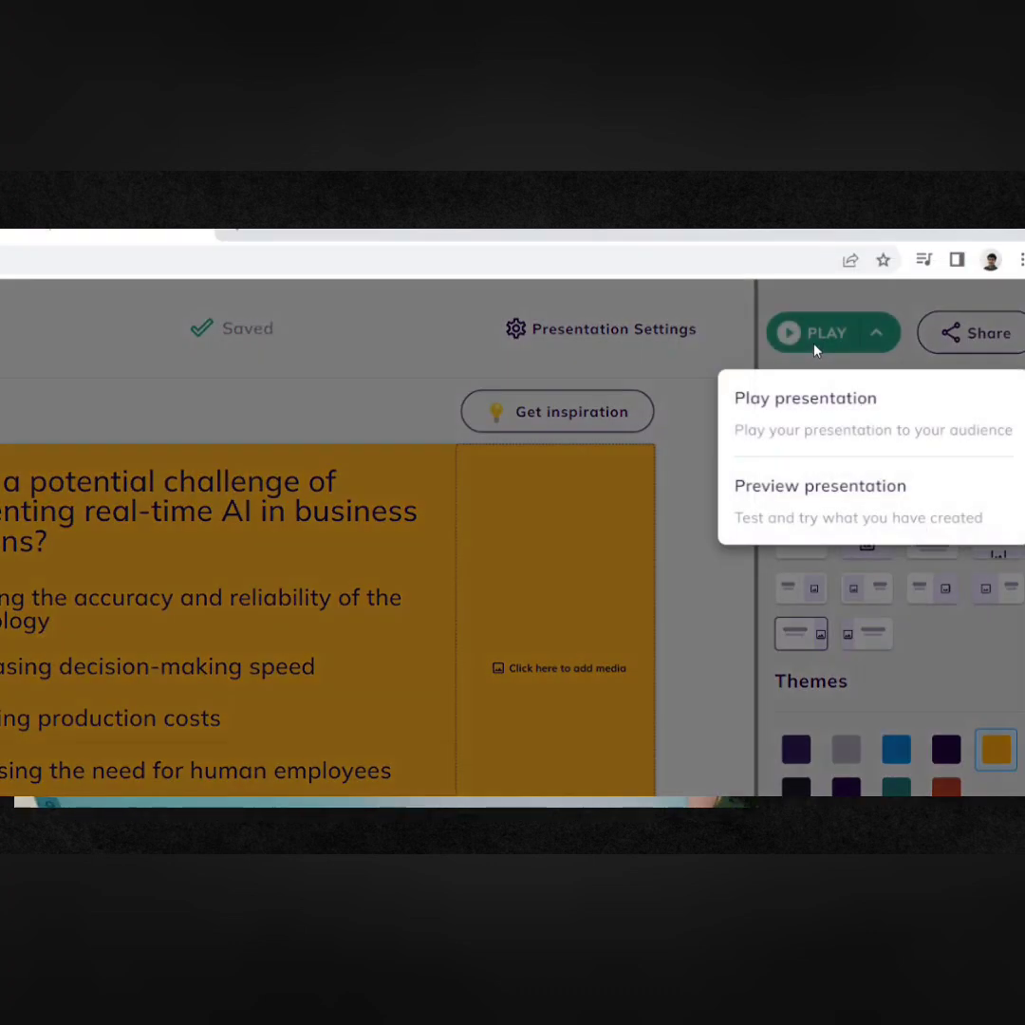
click(818, 419)
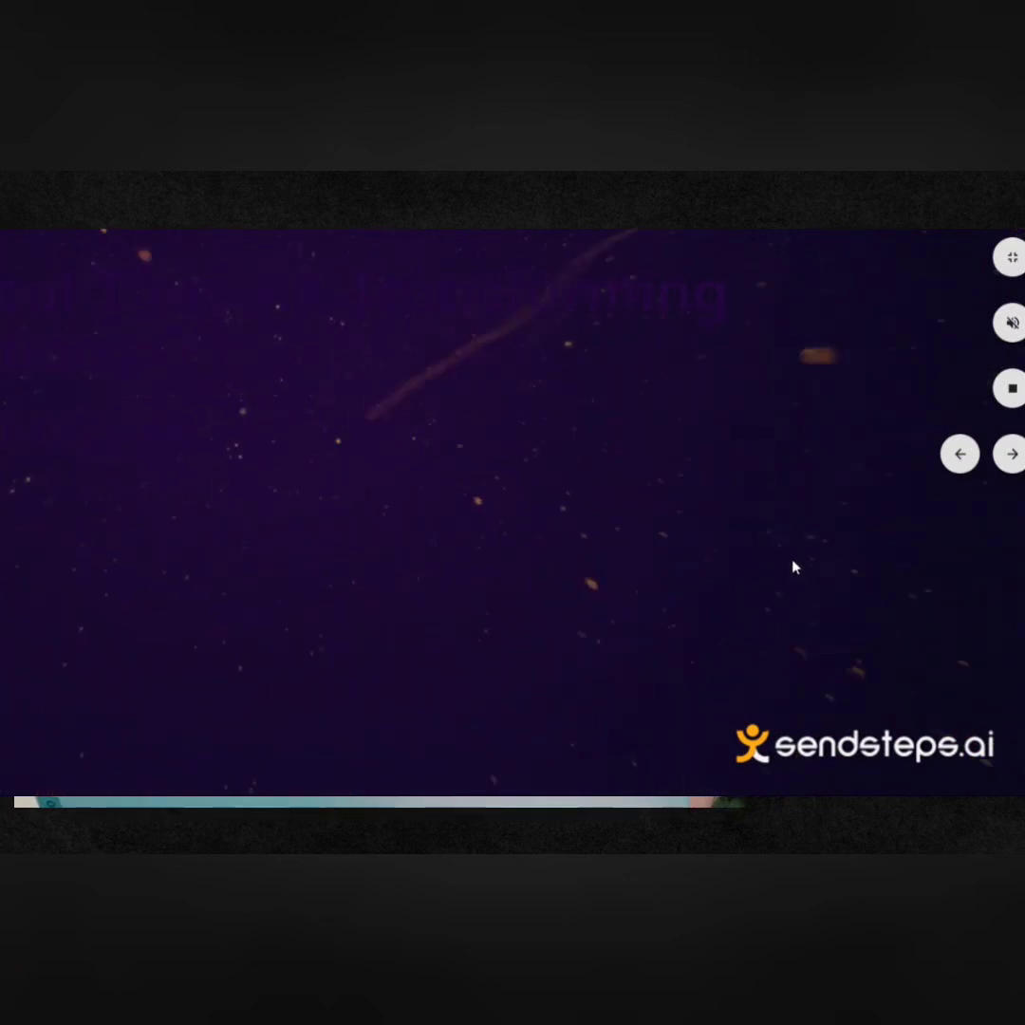
click(1012, 455)
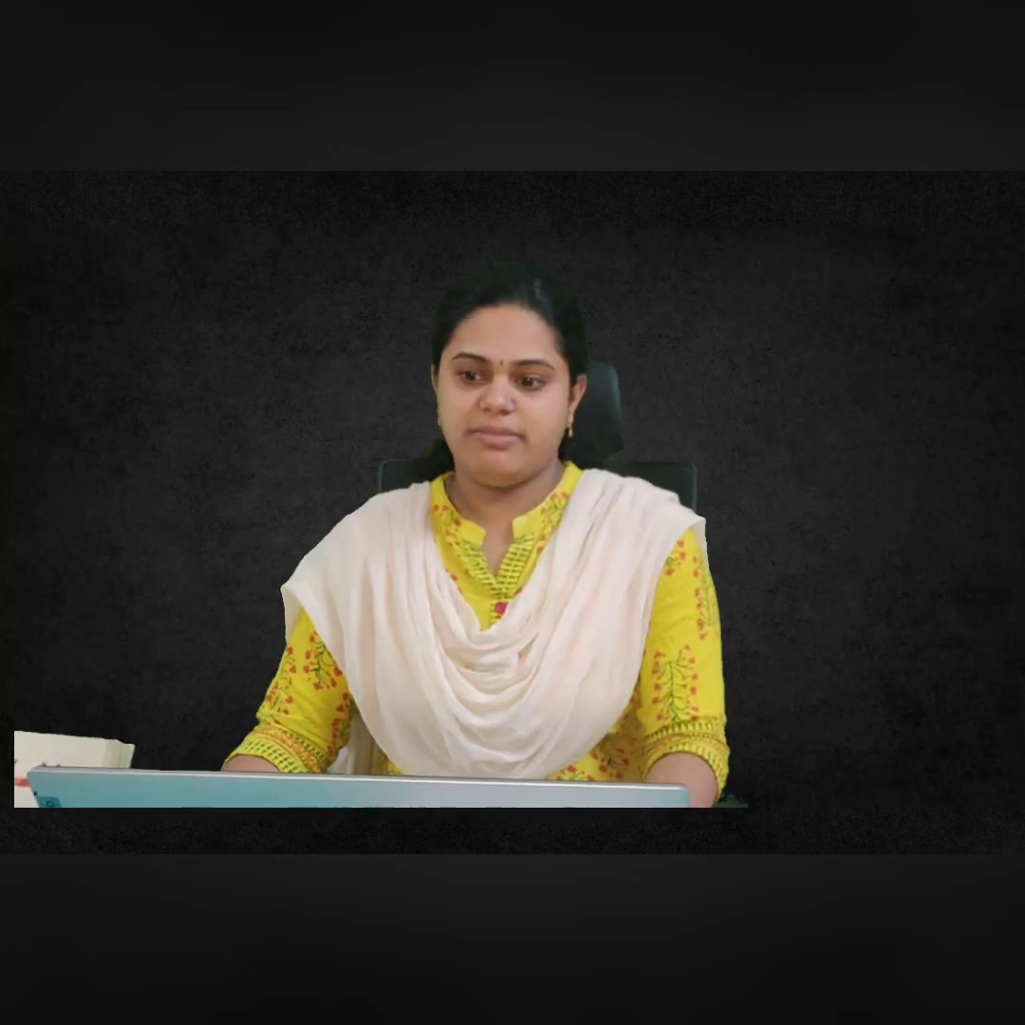